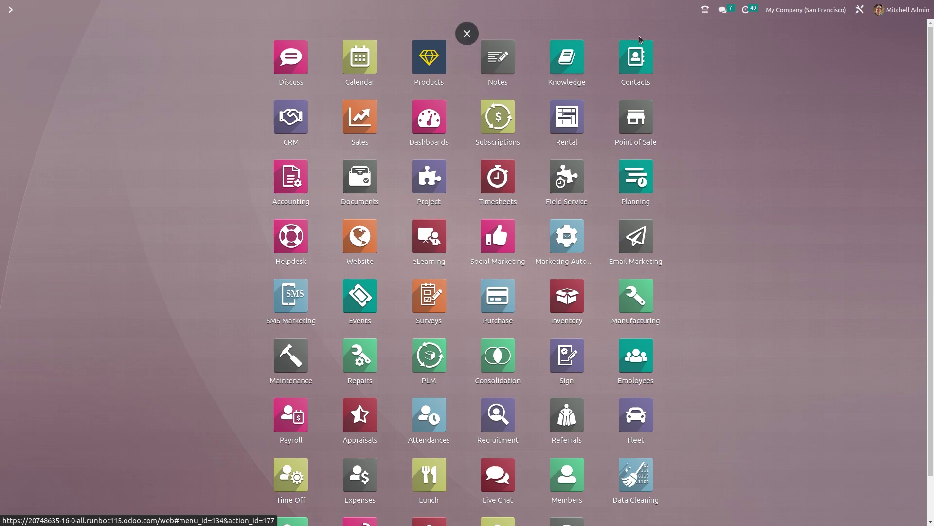
- Open the Contacts app and start a new, blank contact record
{"action": "left_click", "coordinate": [645, 68]}
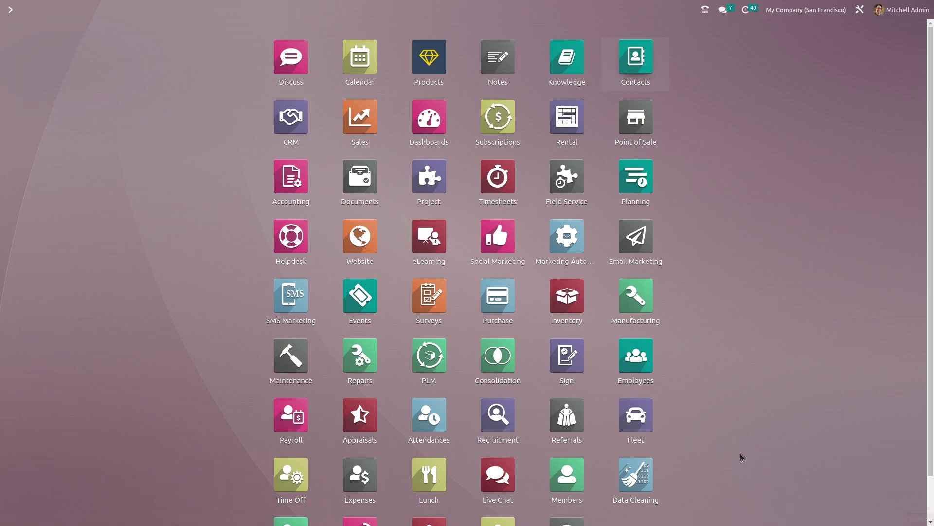
{"action": "scroll", "coordinate": [549, 216], "scroll_direction": "down", "scroll_amount": 10}
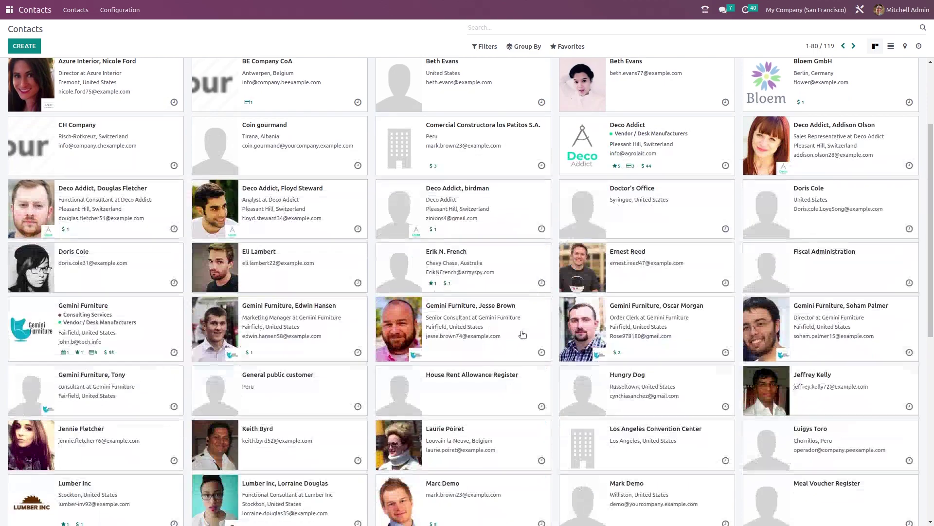
{"action": "scroll", "coordinate": [509, 402], "scroll_direction": "up", "scroll_amount": 10}
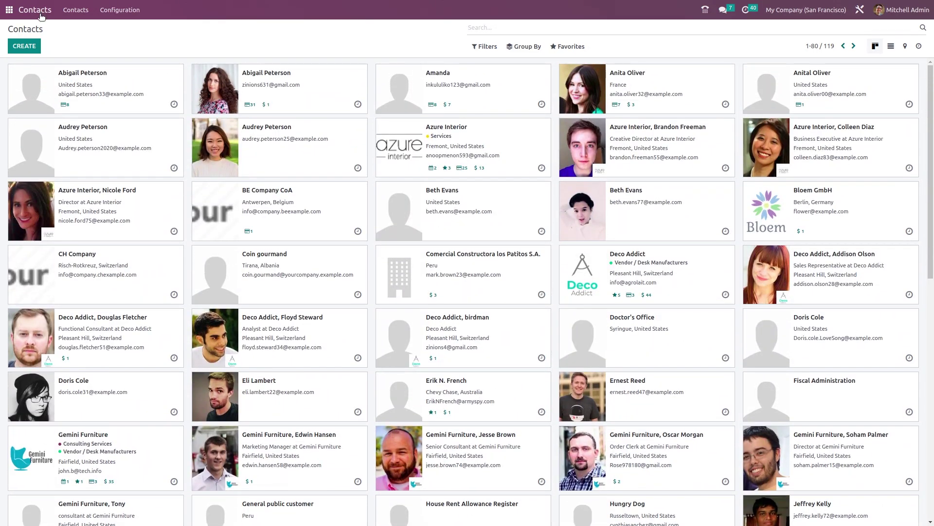
{"action": "left_click", "coordinate": [24, 46]}
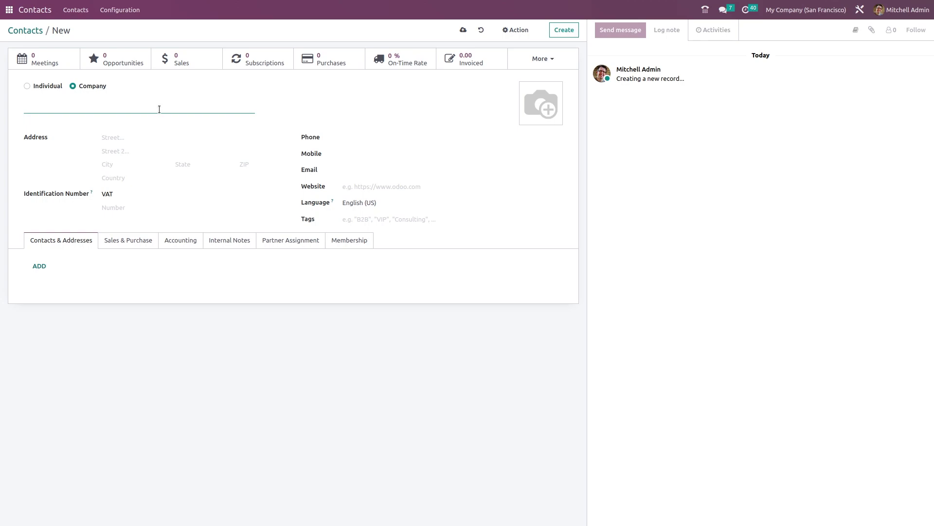
- Make the contact an Individual, enter the person's name, link Gemini Furniture, and enter the citizen ID
{"action": "left_click", "coordinate": [28, 86]}
{"action": "left_click", "coordinate": [53, 102]}
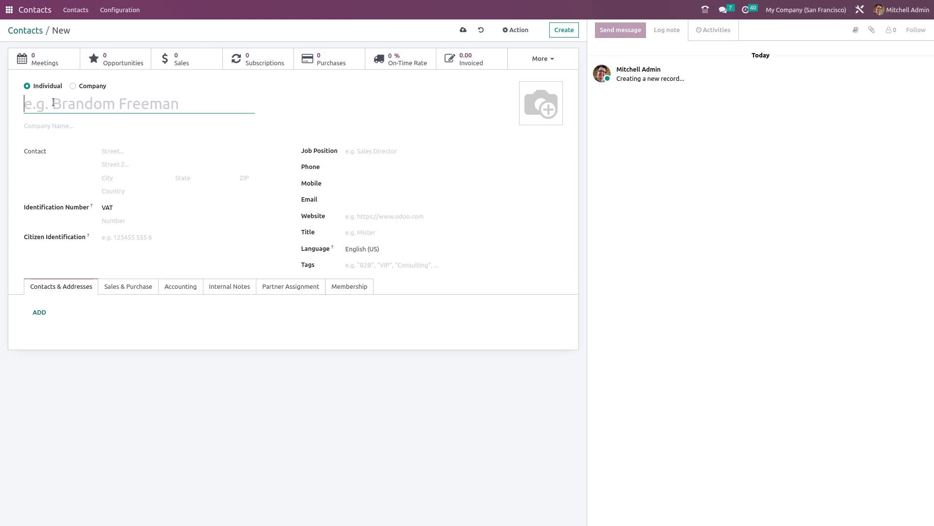
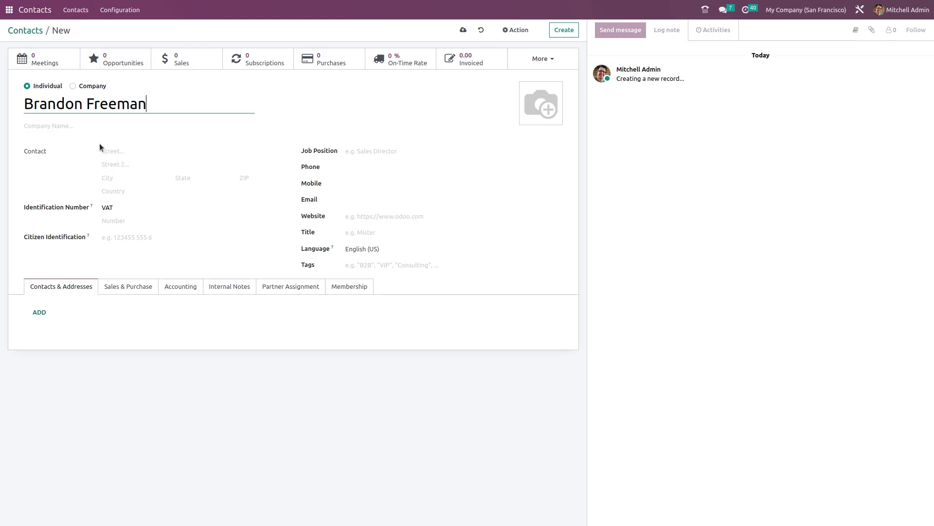
{"action": "left_click", "coordinate": [102, 127]}
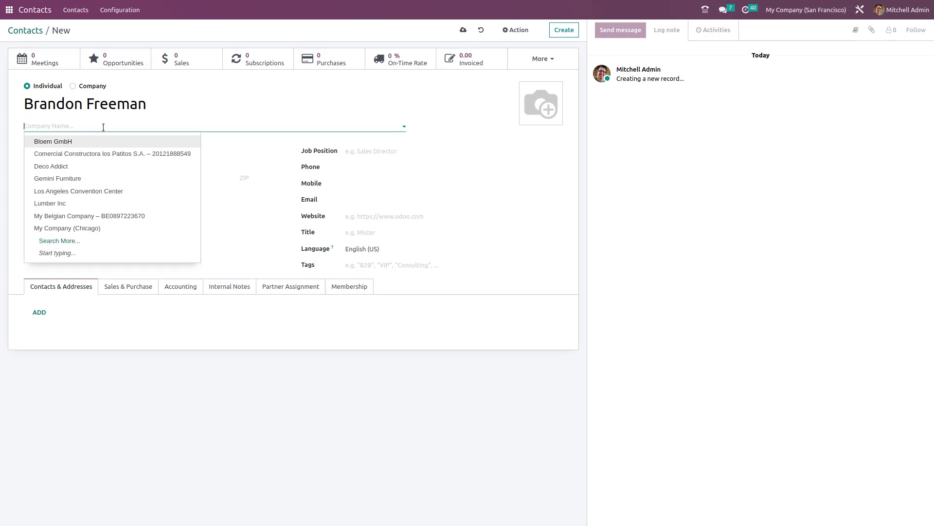
{"action": "left_click", "coordinate": [80, 178]}
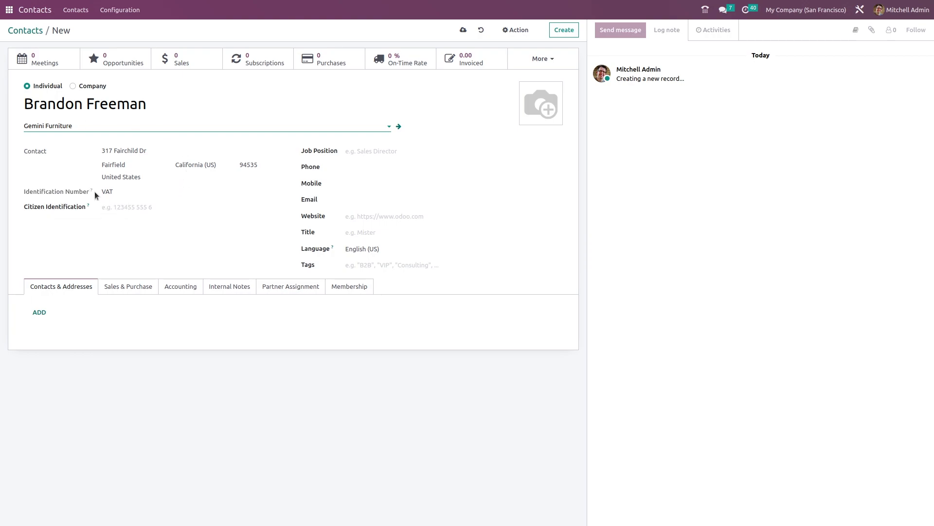
{"action": "left_click", "coordinate": [97, 205]}
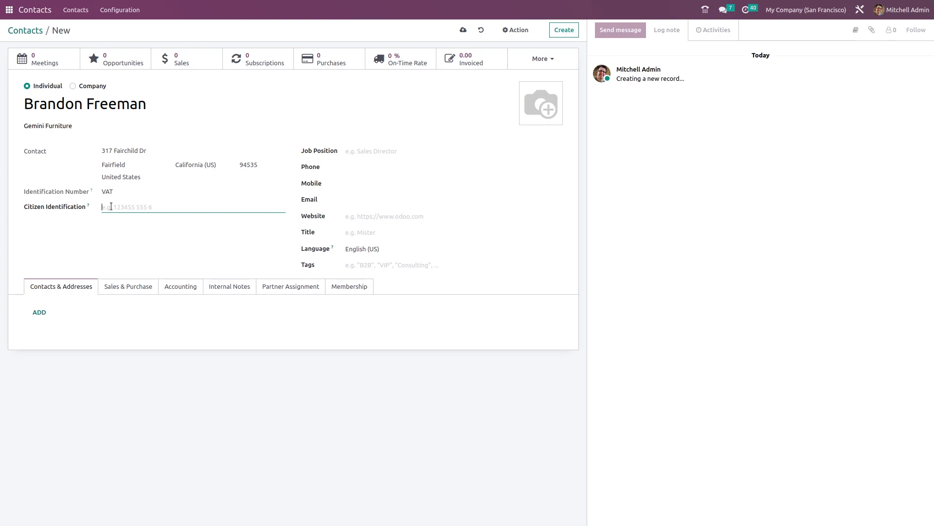
- Set the job position to consultant and fill in the suggested phone number
{"action": "left_click", "coordinate": [387, 153]}
{"action": "type", "text": "consul"}
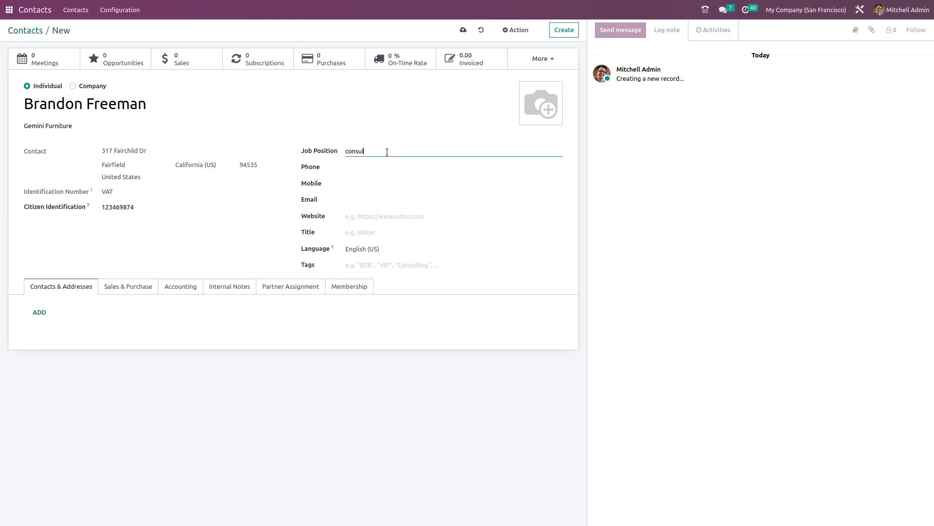
{"action": "type", "text": "tant"}
{"action": "left_click", "coordinate": [384, 168]}
{"action": "left_click", "coordinate": [384, 201]}
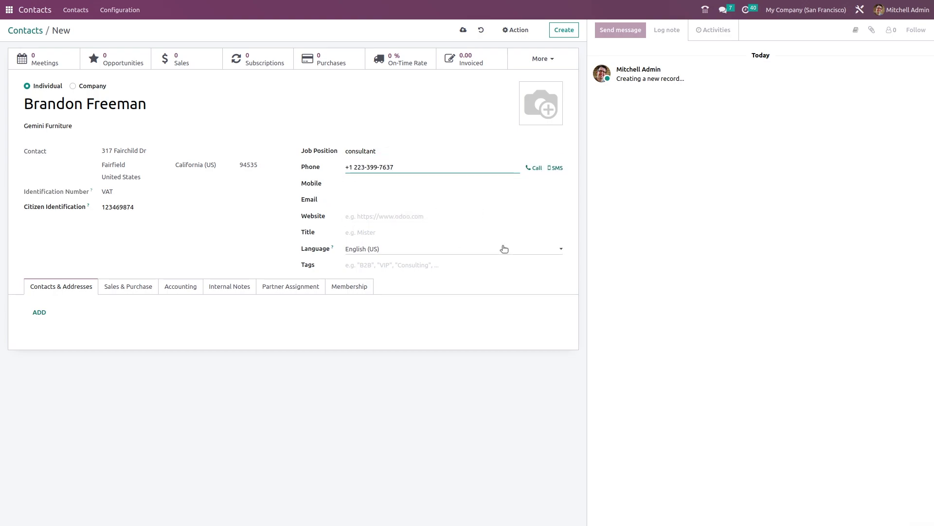
- Set the title to Mister and add the tags Employees and Vendor
{"action": "left_click", "coordinate": [392, 231]}
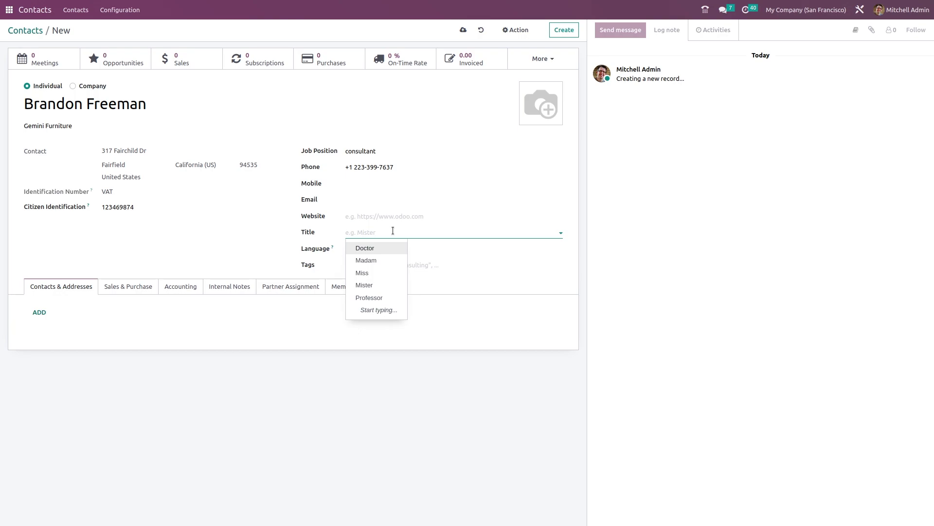
{"action": "left_click", "coordinate": [395, 285]}
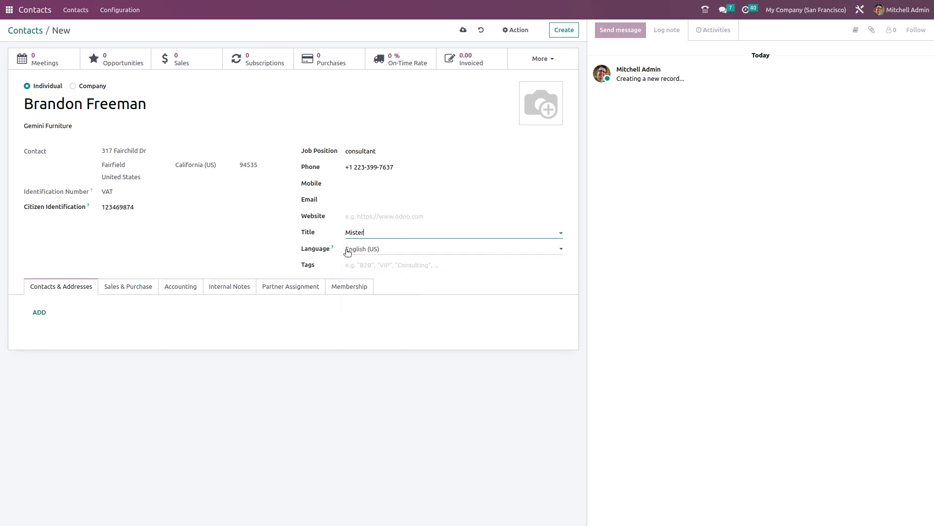
{"action": "left_click", "coordinate": [464, 266]}
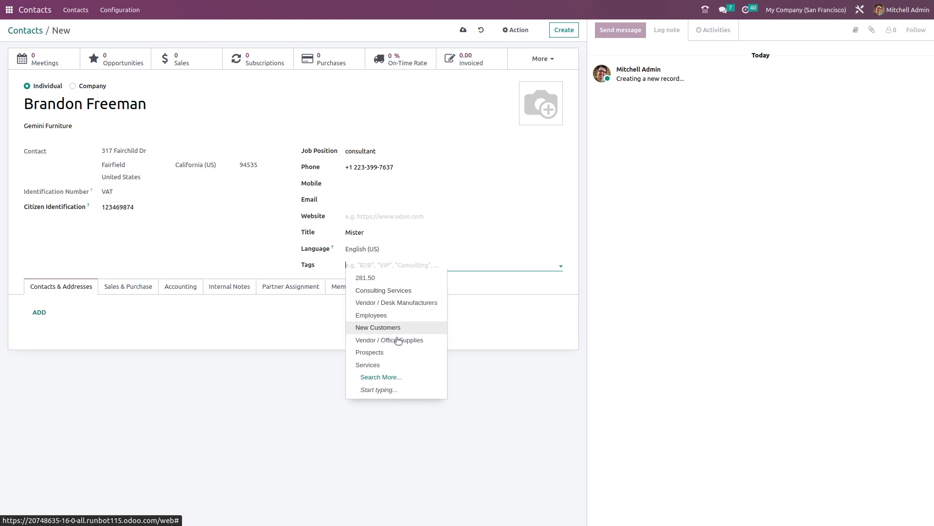
{"action": "left_click", "coordinate": [394, 319]}
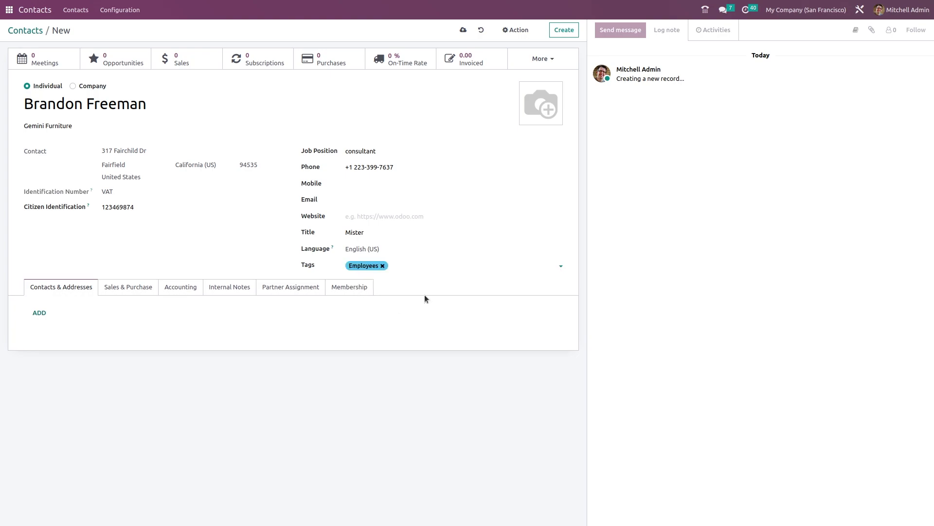
{"action": "left_click", "coordinate": [451, 265]}
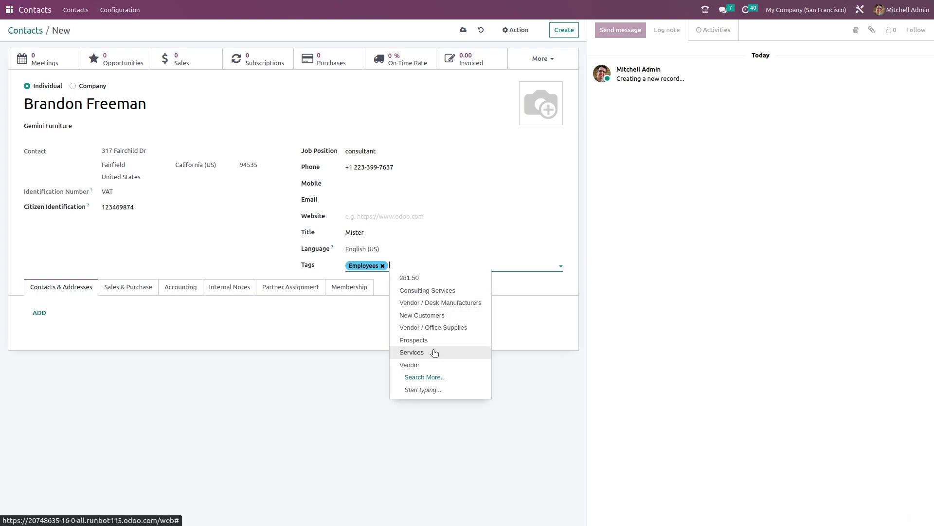
{"action": "left_click", "coordinate": [435, 366]}
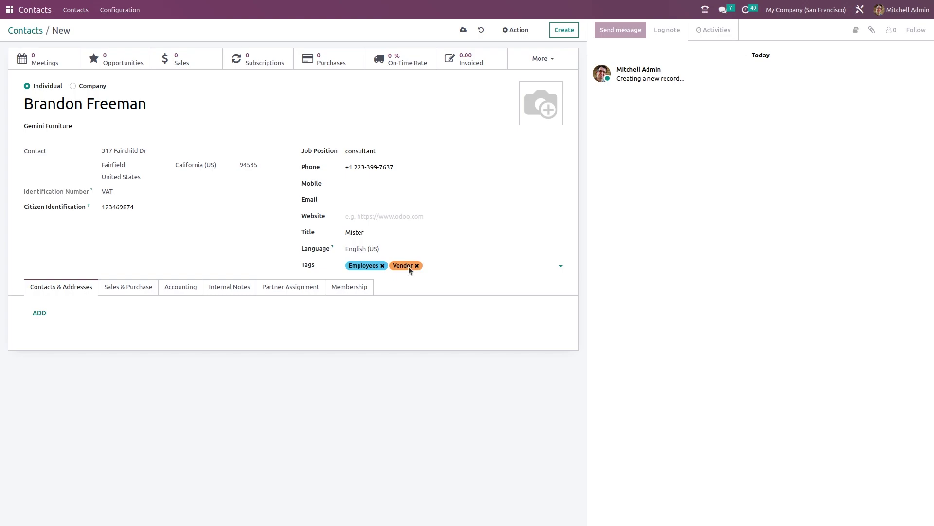
- Add a linked contact entry with a contact name and save it
{"action": "left_click", "coordinate": [39, 313]}
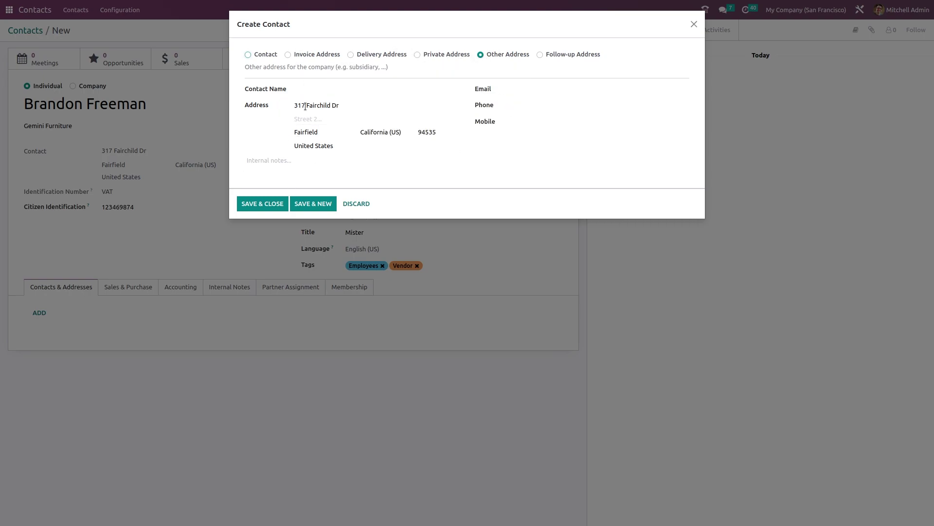
{"action": "left_click", "coordinate": [337, 89]}
{"action": "type", "text": "jerry"}
{"action": "left_click", "coordinate": [267, 208]}
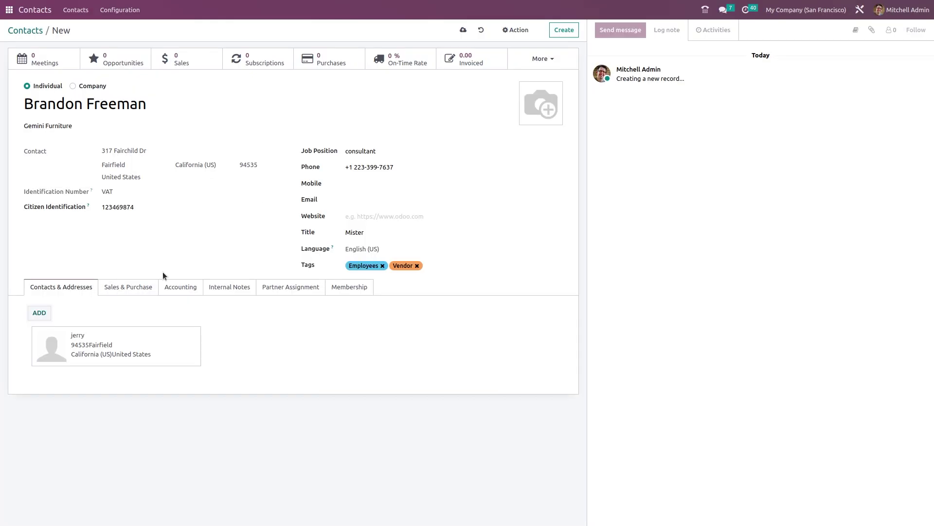
- Add a delivery address with the same contact name and save it
{"action": "left_click", "coordinate": [47, 316]}
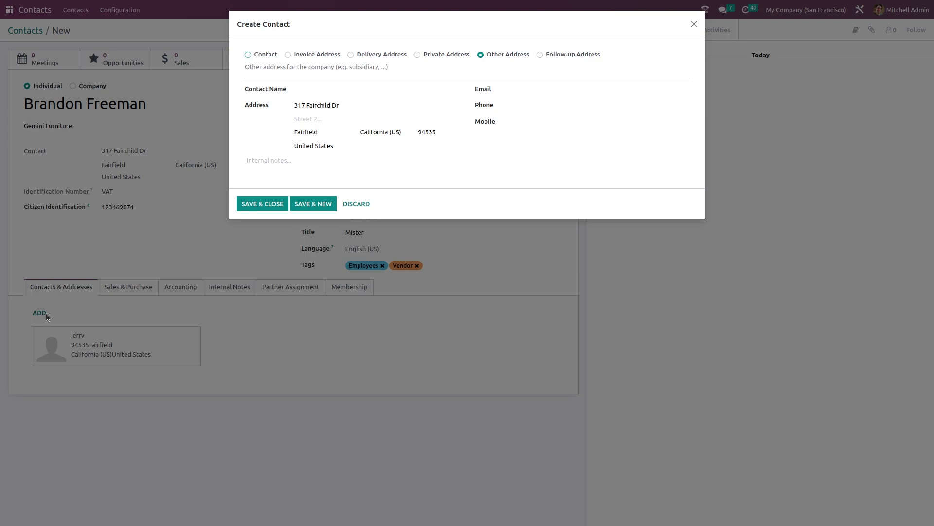
{"action": "left_click", "coordinate": [350, 55]}
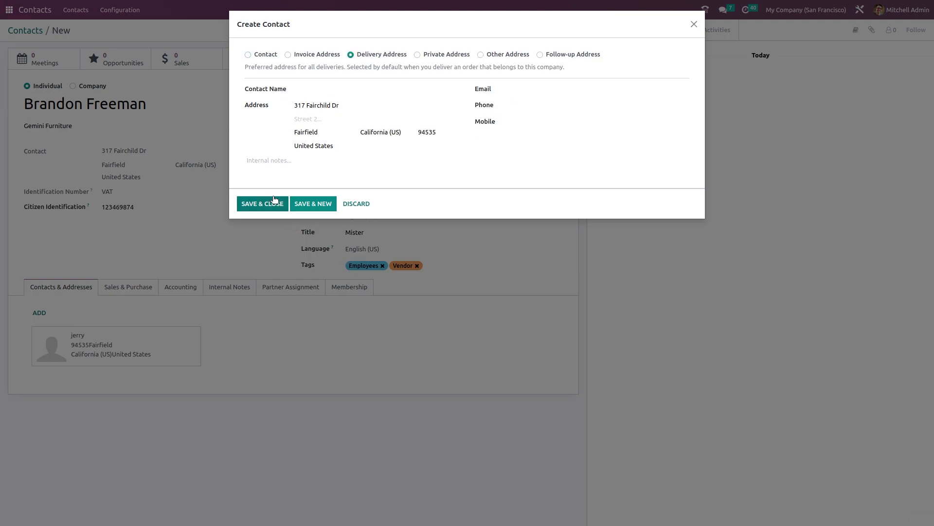
{"action": "left_click", "coordinate": [312, 91]}
{"action": "type", "text": "jerry"}
{"action": "left_click", "coordinate": [279, 202]}
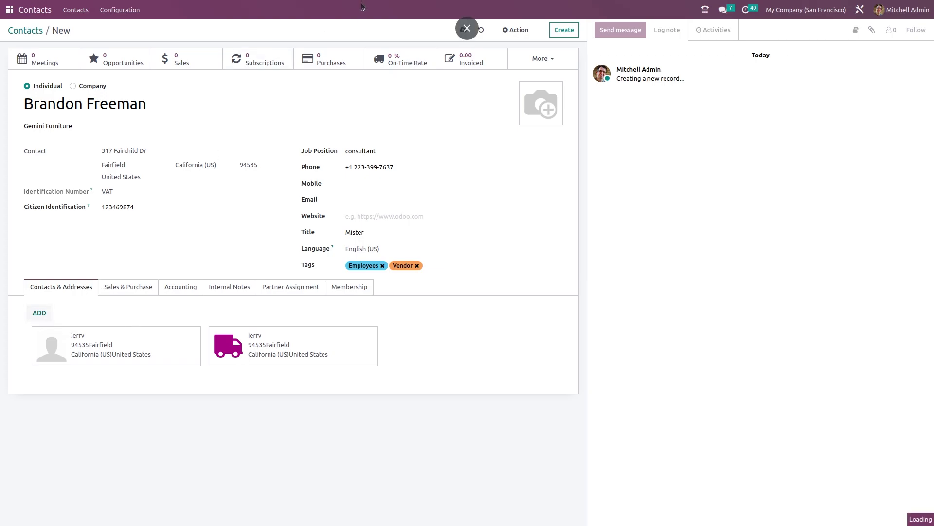
- Add an invoice address with the same contact name and save it
{"action": "key", "text": "Return"}
{"action": "left_click", "coordinate": [288, 55]}
{"action": "left_click", "coordinate": [331, 90]}
{"action": "type", "text": "jerry"}
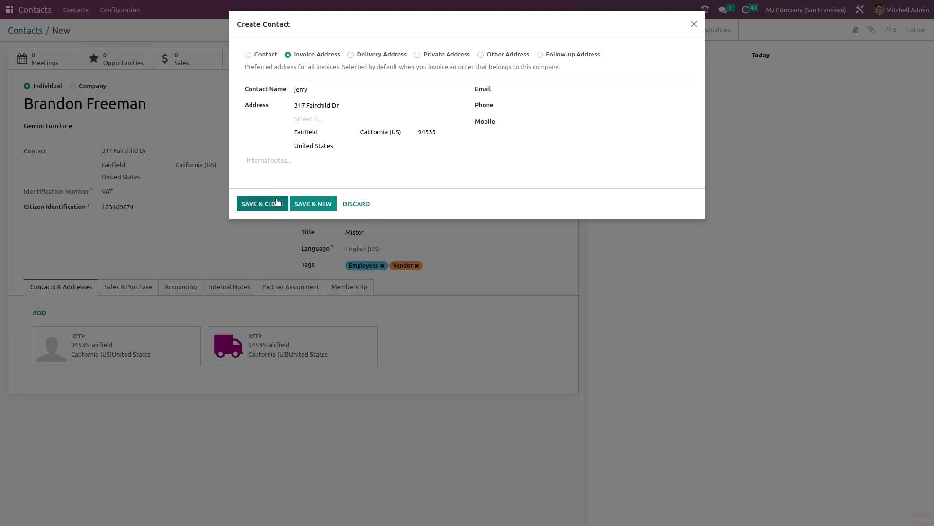
{"action": "left_click", "coordinate": [277, 200]}
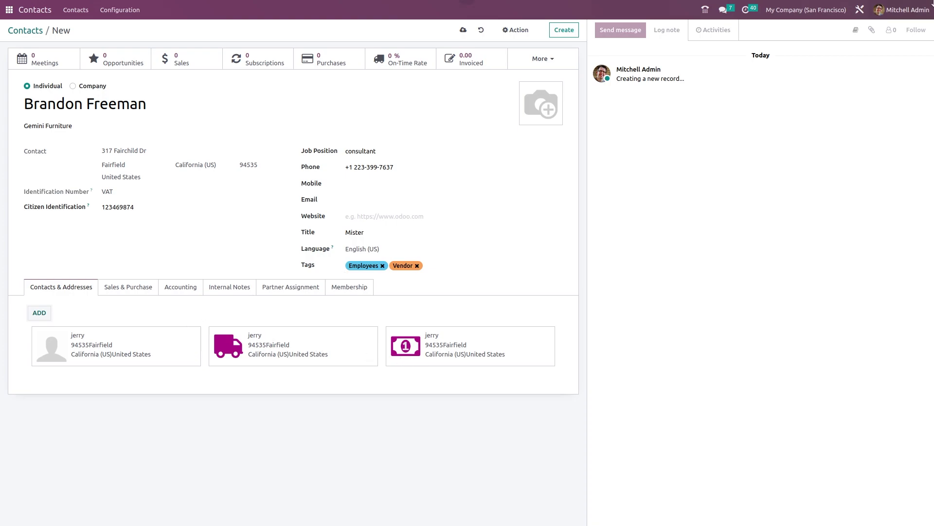
{"action": "left_click", "coordinate": [38, 312]}
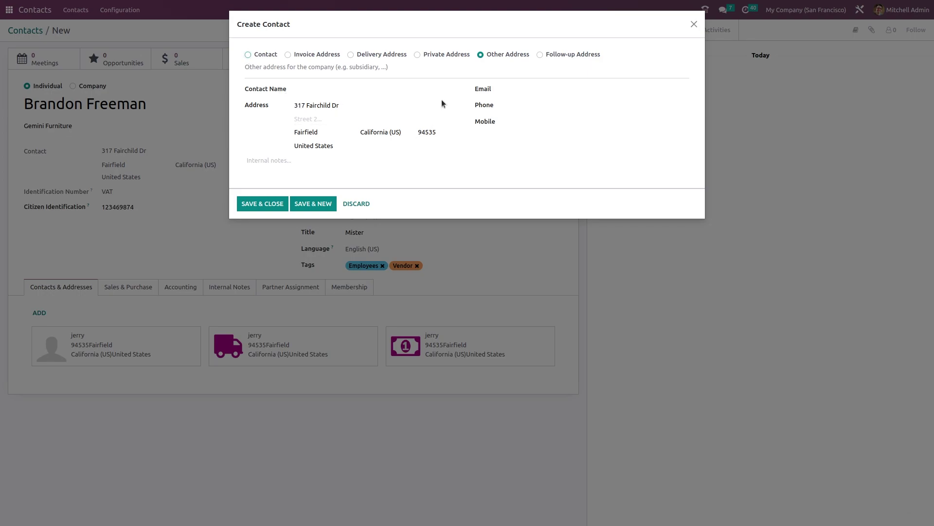
- Discard the extra address and assign the admin user as salesperson, leaving sales payment terms empty
{"action": "left_click", "coordinate": [693, 24]}
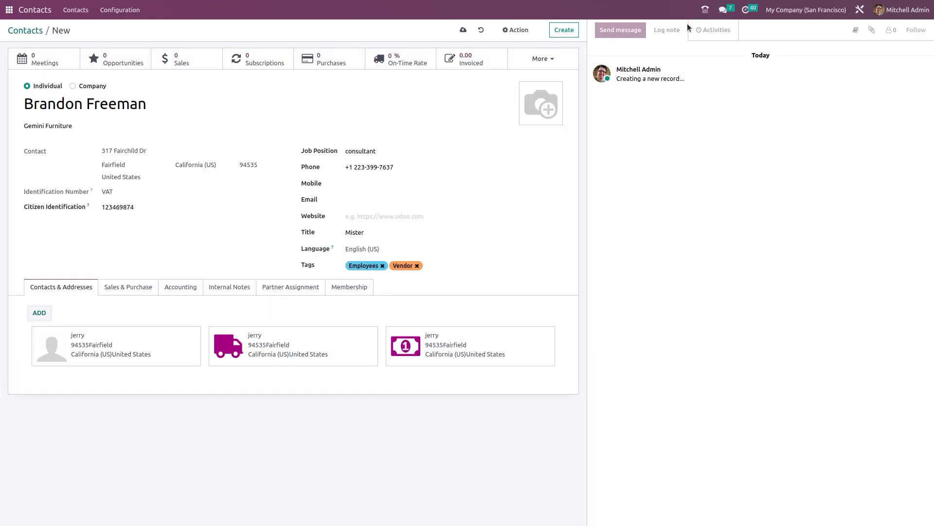
{"action": "left_click", "coordinate": [151, 287]}
{"action": "scroll", "coordinate": [220, 390], "scroll_direction": "down", "scroll_amount": 1}
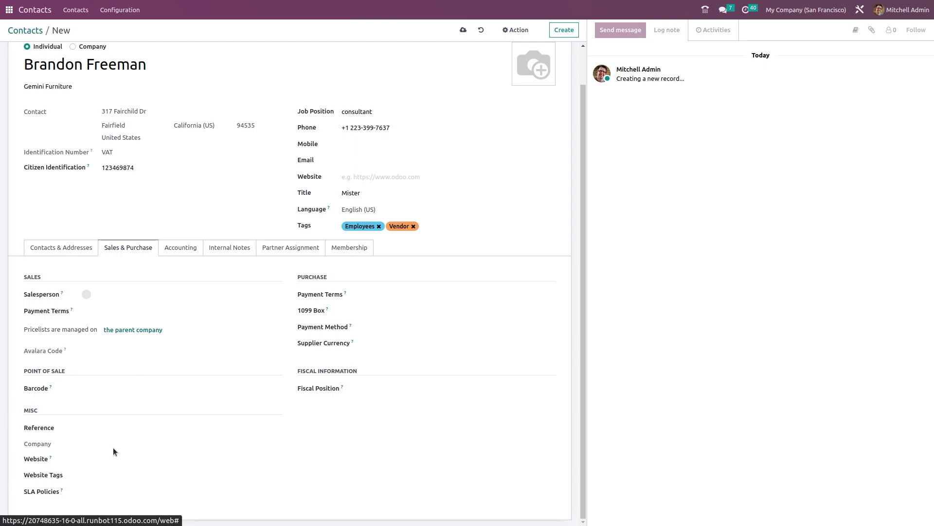
{"action": "left_click", "coordinate": [137, 295]}
{"action": "left_click", "coordinate": [111, 319]}
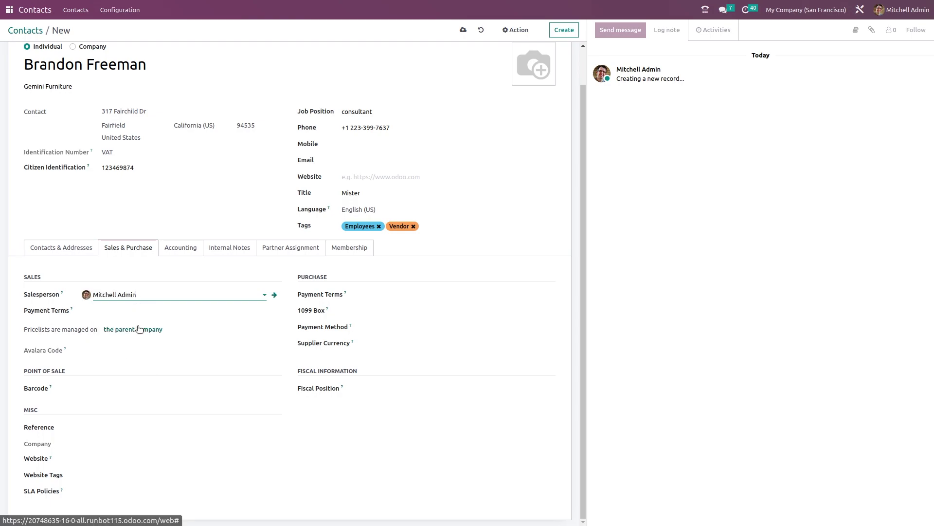
{"action": "left_click", "coordinate": [113, 312]}
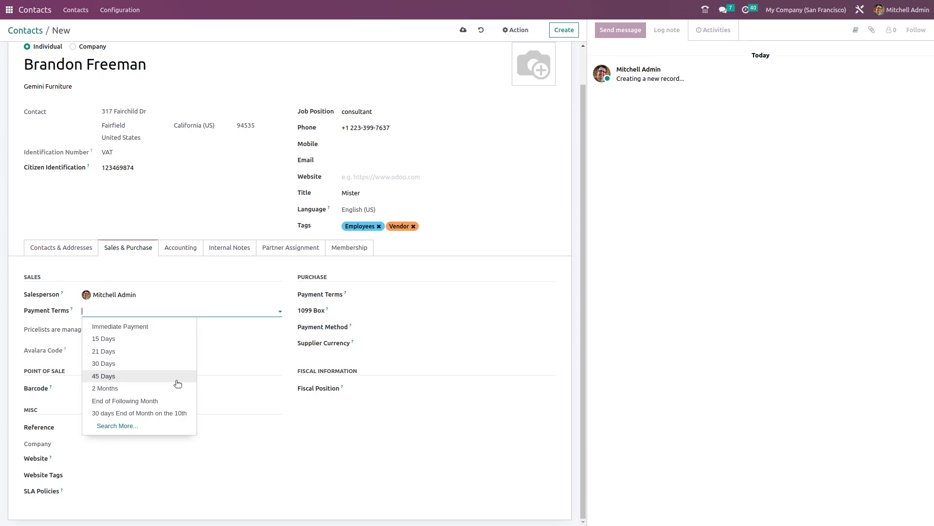
{"action": "left_click", "coordinate": [225, 346]}
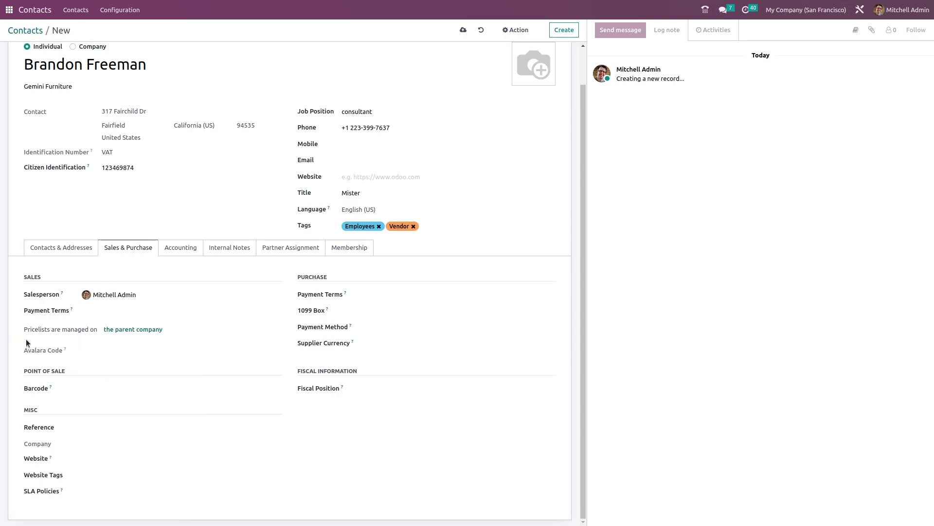
- Check that parent company Gemini Furniture lists the contact, then return to the contact's form
{"action": "left_click", "coordinate": [142, 333]}
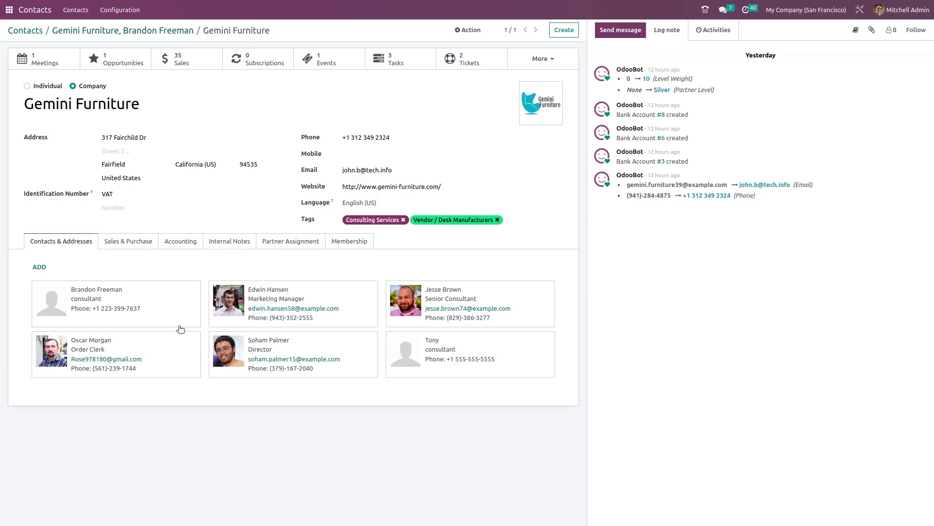
{"action": "left_click", "coordinate": [171, 31]}
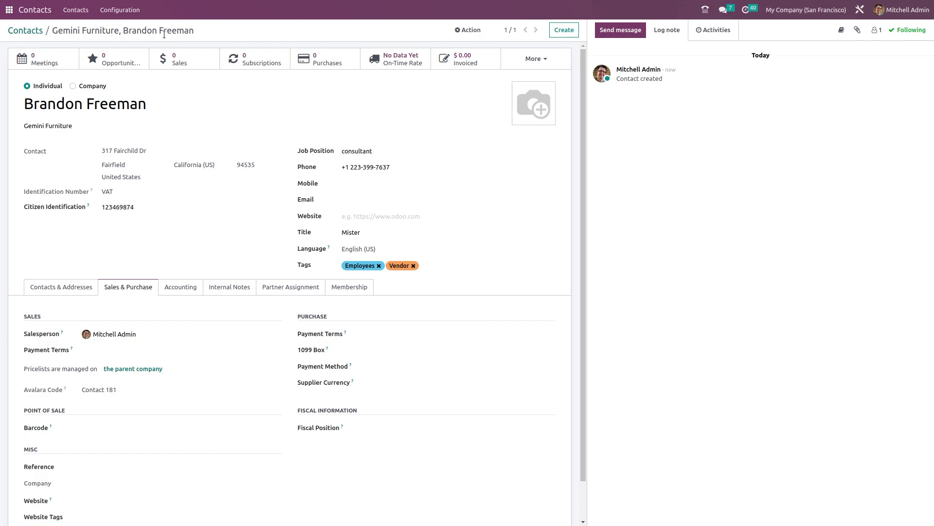
- Enter barcode 1111111 in the Sales & Purchase details
{"action": "scroll", "coordinate": [124, 358], "scroll_direction": "down", "scroll_amount": 2}
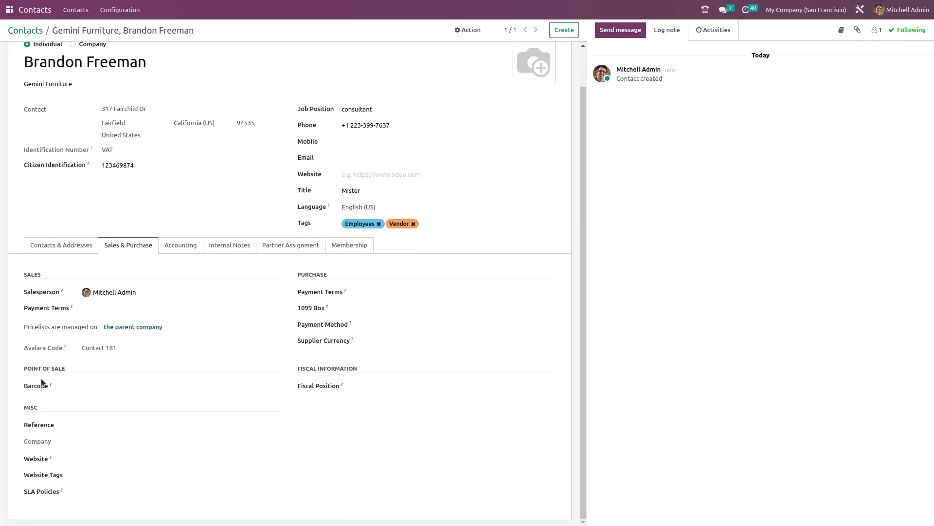
{"action": "left_click", "coordinate": [90, 384]}
{"action": "type", "text": "1111111"}
{"action": "left_click", "coordinate": [368, 266]}
- Leave purchase payment terms empty and set the 1099 box to MISC - 1 Rents
{"action": "left_click", "coordinate": [388, 292]}
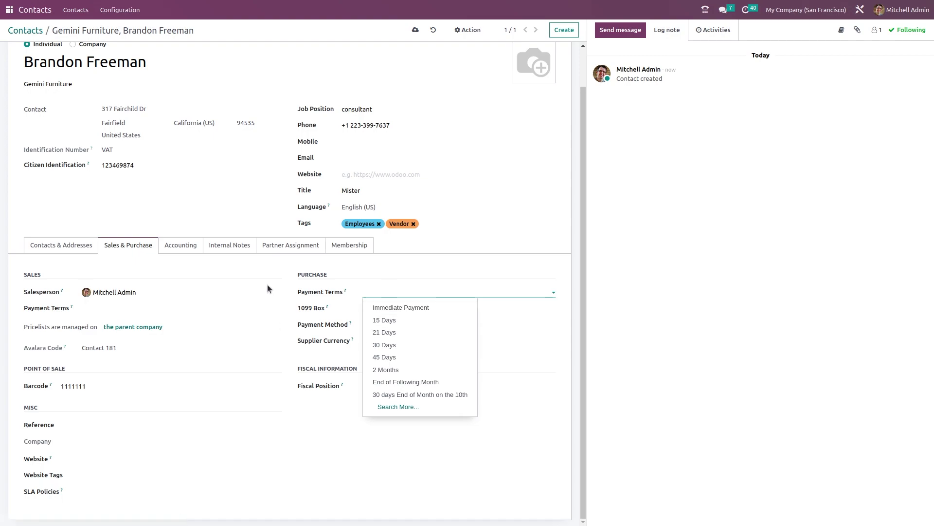
{"action": "left_click", "coordinate": [268, 284]}
{"action": "left_click", "coordinate": [384, 308]}
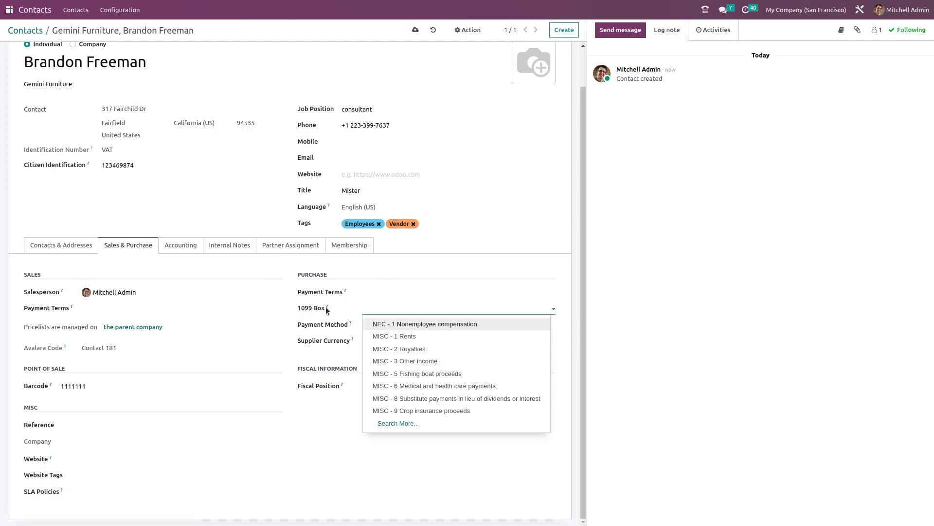
{"action": "left_click", "coordinate": [543, 336]}
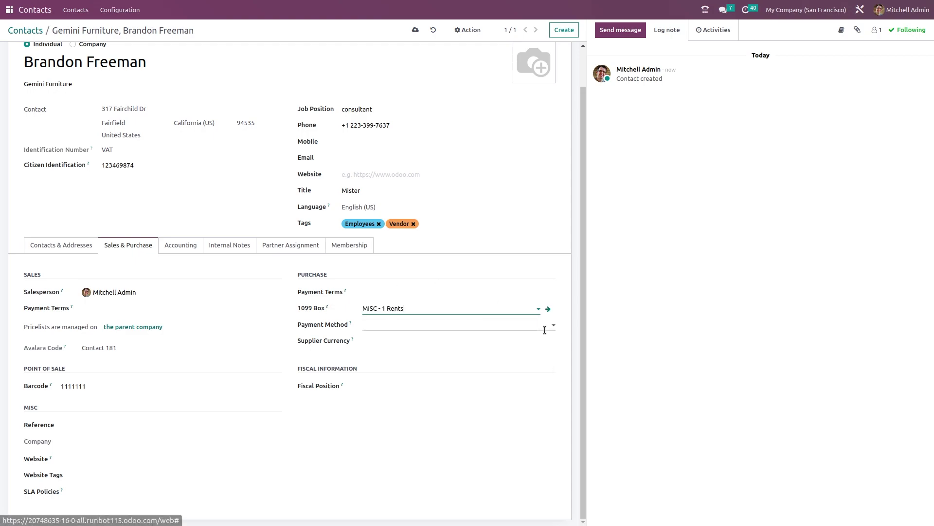
{"action": "mouse_move", "coordinate": [327, 307]}
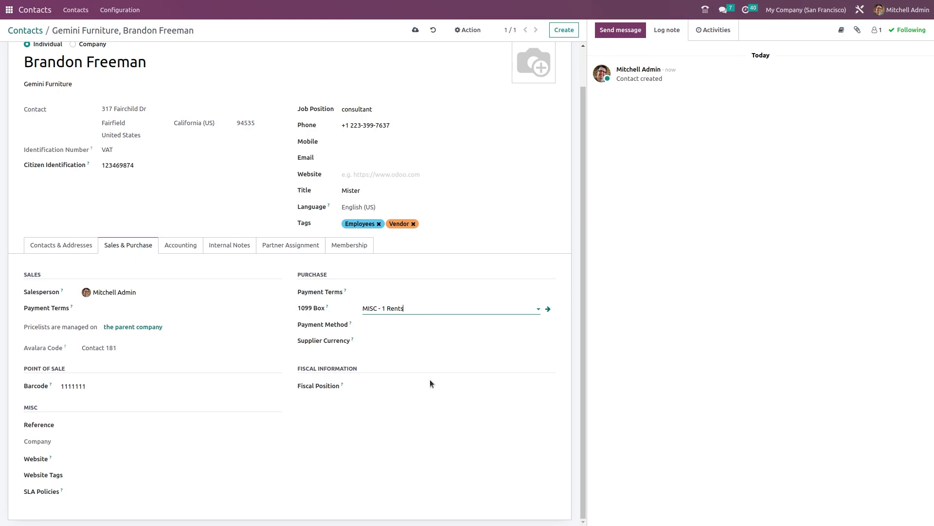
{"action": "left_click", "coordinate": [448, 309]}
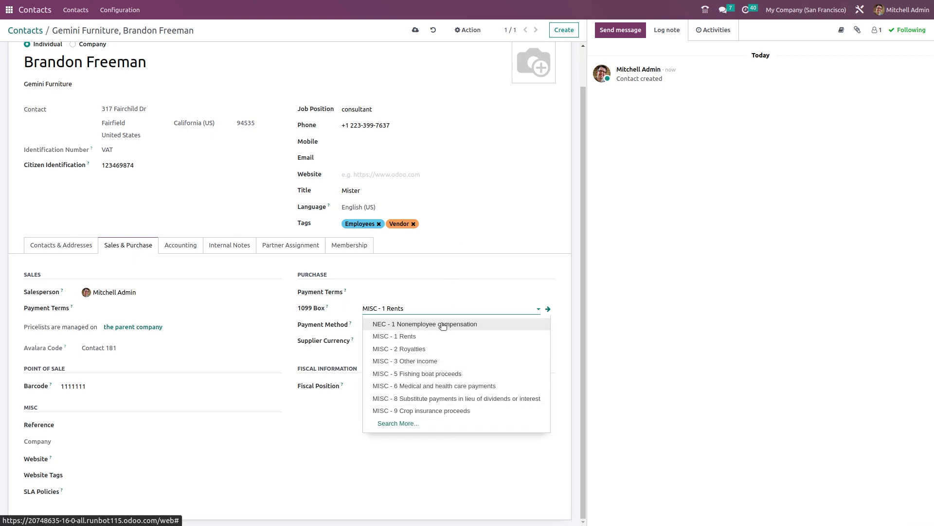
{"action": "left_click", "coordinate": [545, 280]}
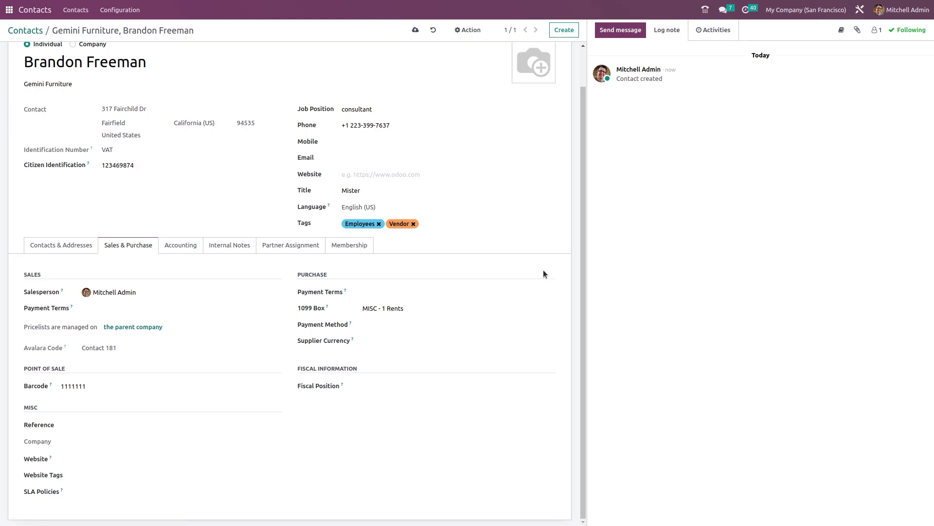
- Leave payment method, supplier currency, fiscal position and reference empty
{"action": "left_click", "coordinate": [386, 325]}
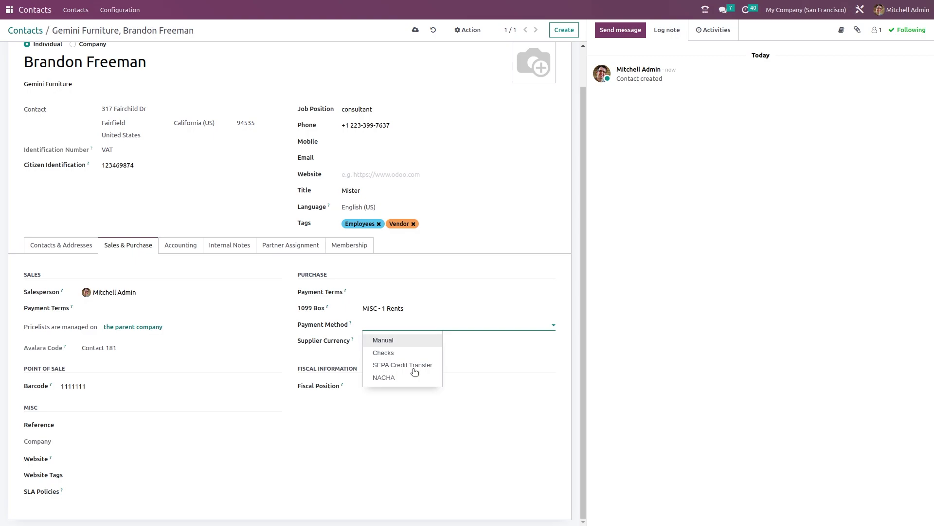
{"action": "left_click", "coordinate": [303, 345]}
{"action": "left_click", "coordinate": [387, 342]}
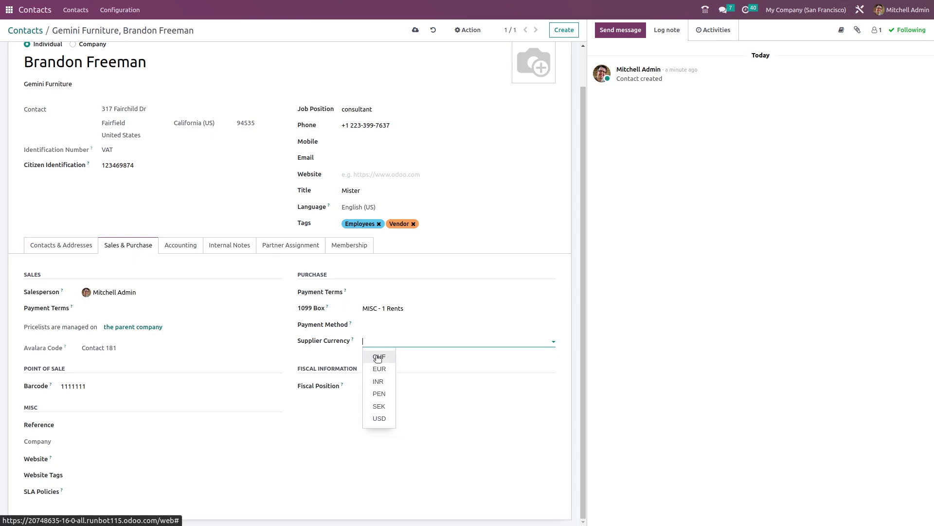
{"action": "left_click", "coordinate": [463, 380]}
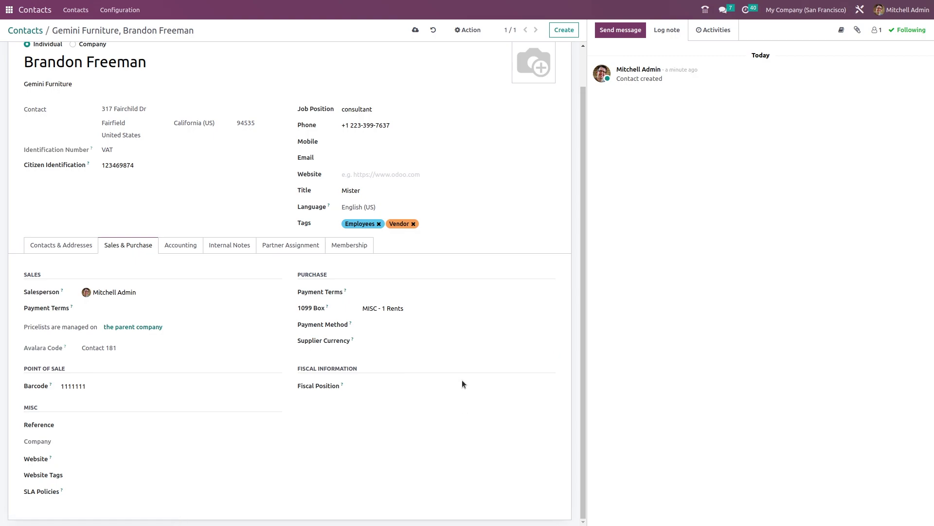
{"action": "left_click", "coordinate": [407, 384]}
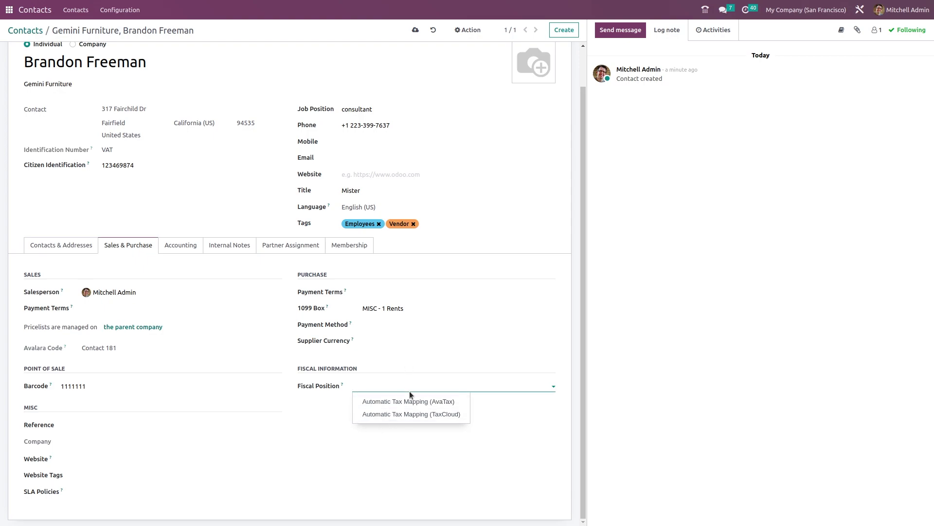
{"action": "left_click", "coordinate": [398, 434]}
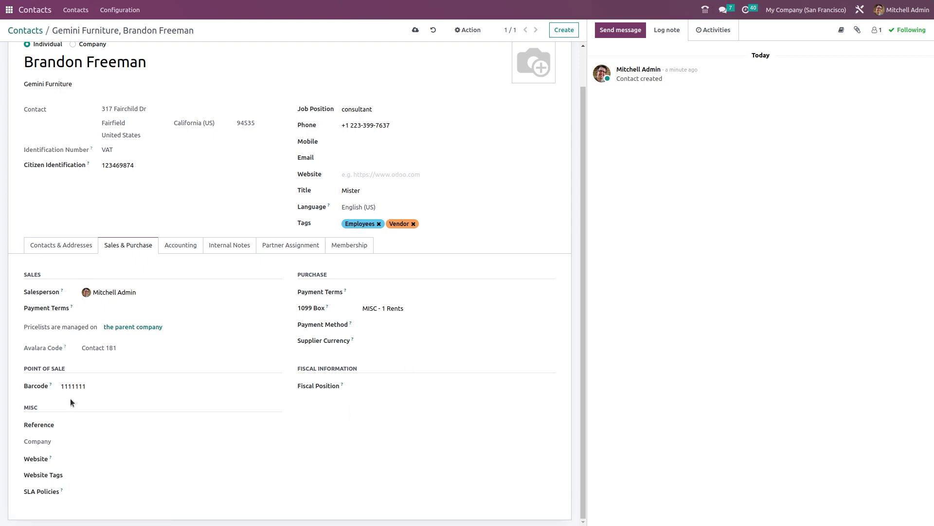
{"action": "left_click", "coordinate": [94, 424]}
{"action": "left_click", "coordinate": [95, 442]}
{"action": "left_click", "coordinate": [170, 247]}
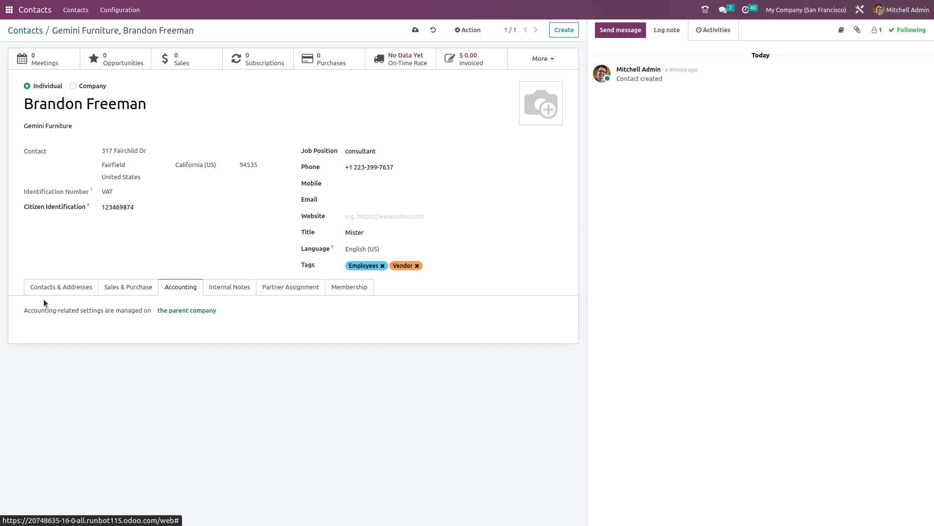
{"action": "left_click", "coordinate": [194, 310]}
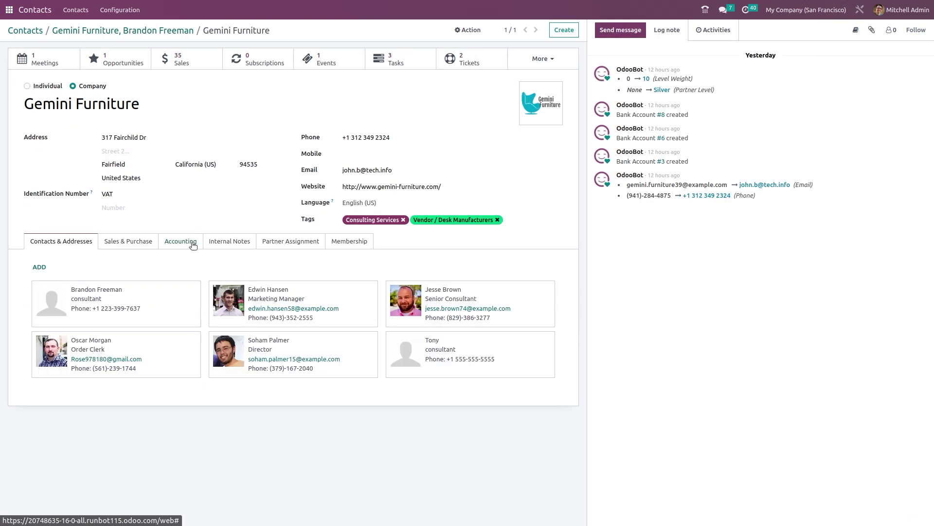
{"action": "left_click", "coordinate": [193, 243]}
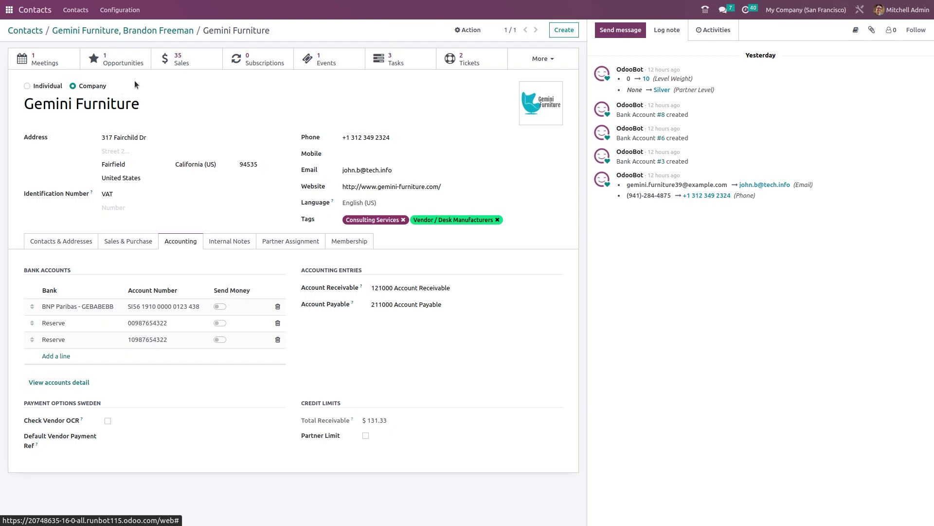
{"action": "left_click", "coordinate": [147, 34]}
- Add the internal note 'hi hello' and keep the sales order warning at No Message
{"action": "left_click", "coordinate": [238, 285]}
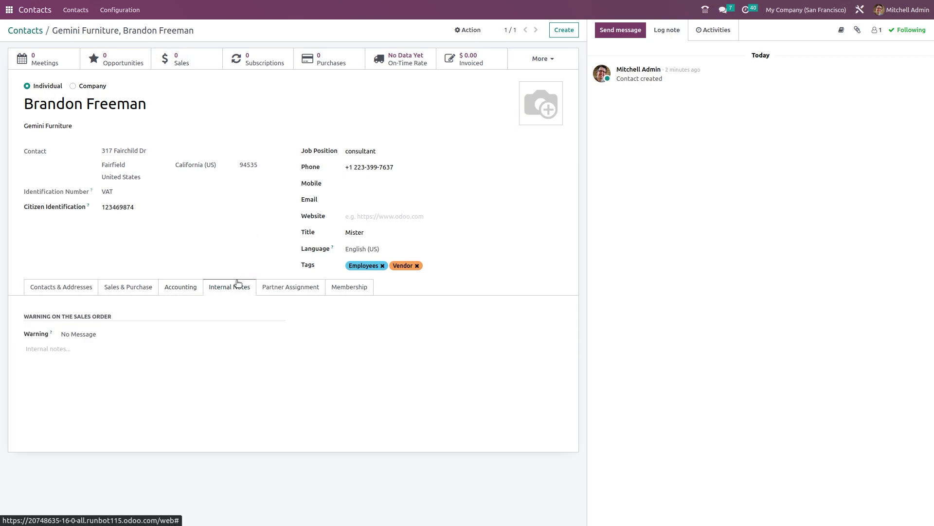
{"action": "left_click", "coordinate": [139, 335]}
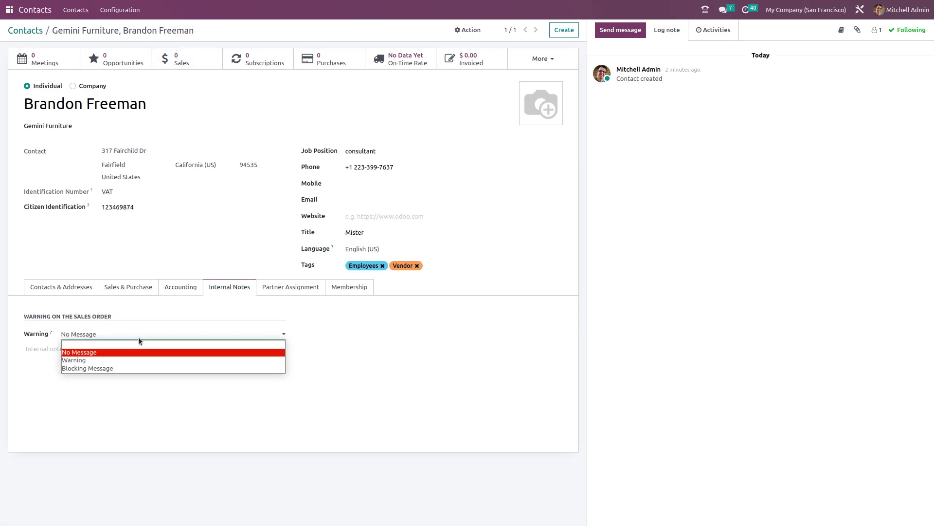
{"action": "left_click", "coordinate": [136, 402]}
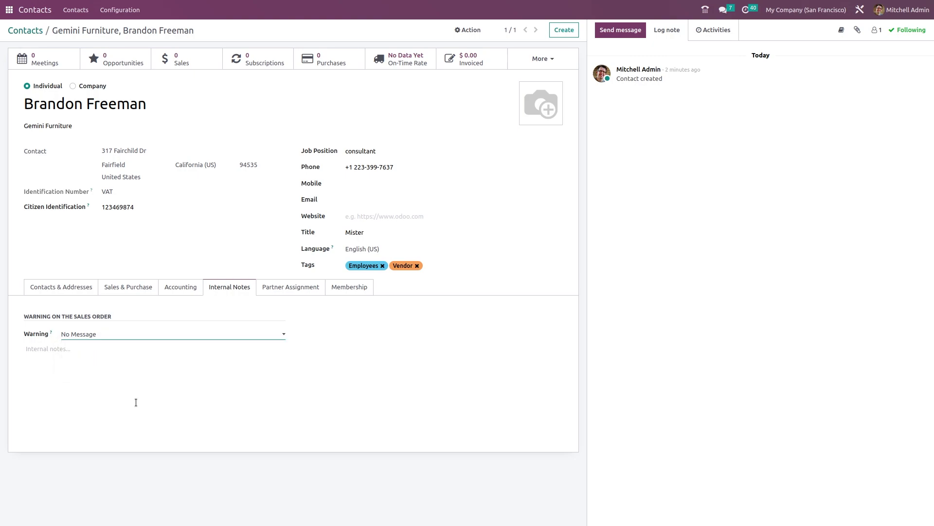
{"action": "left_click", "coordinate": [110, 366]}
{"action": "type", "text": "hi hello"}
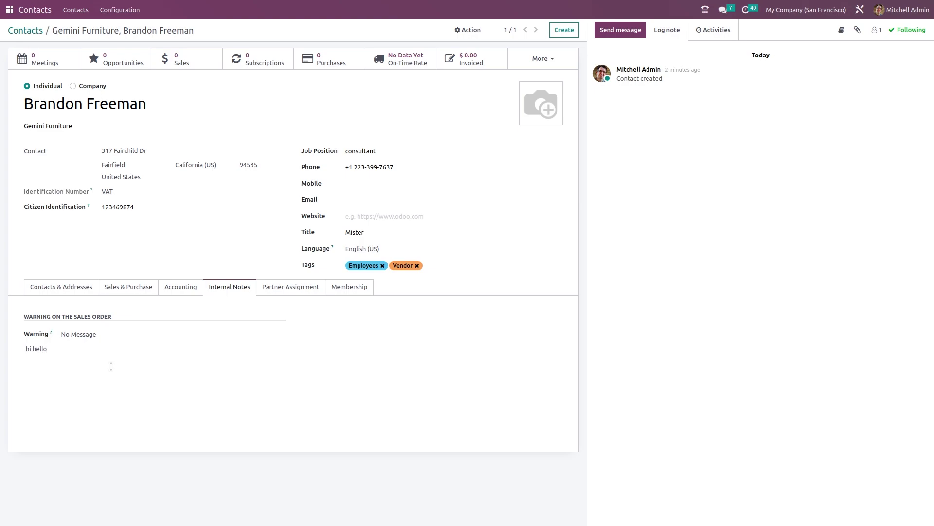
{"action": "left_click", "coordinate": [300, 289]}
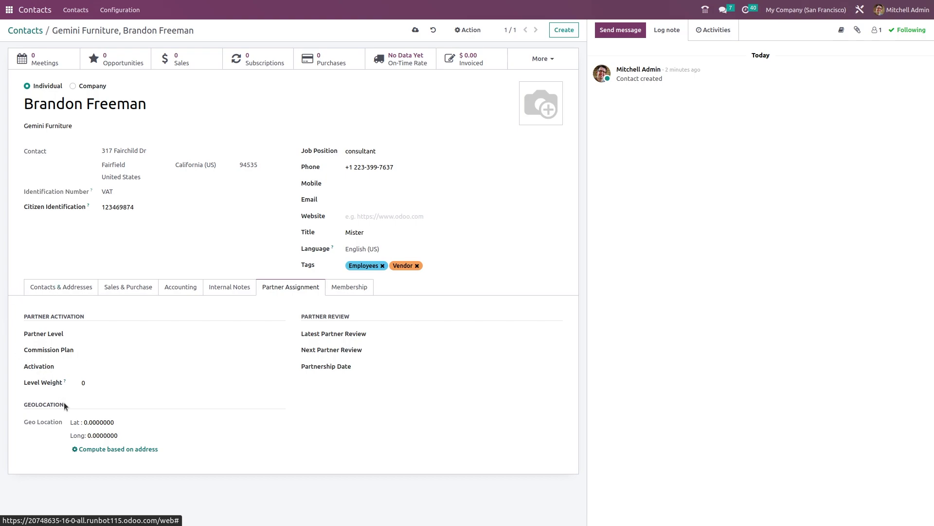
- Set the partner level to Silver, leaving commission plan and activation empty
{"action": "left_click", "coordinate": [121, 335]}
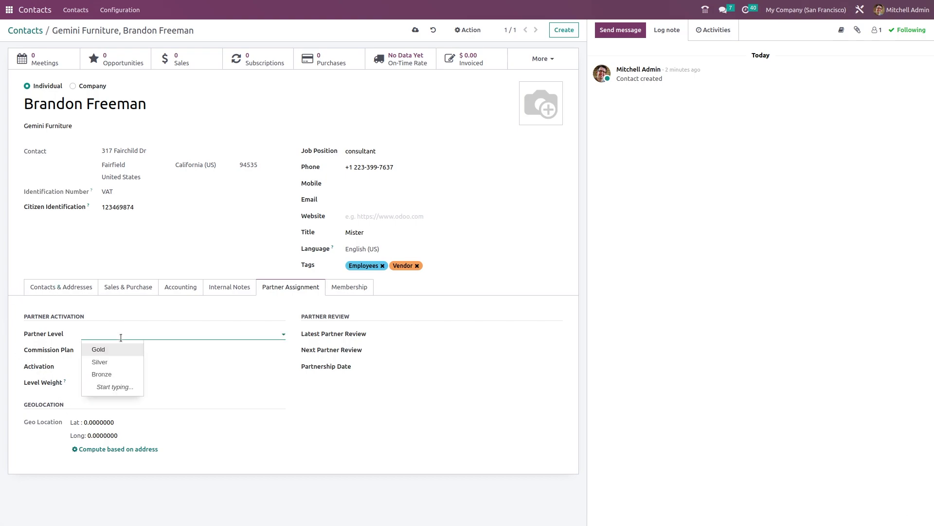
{"action": "left_click", "coordinate": [105, 361]}
{"action": "left_click", "coordinate": [108, 351]}
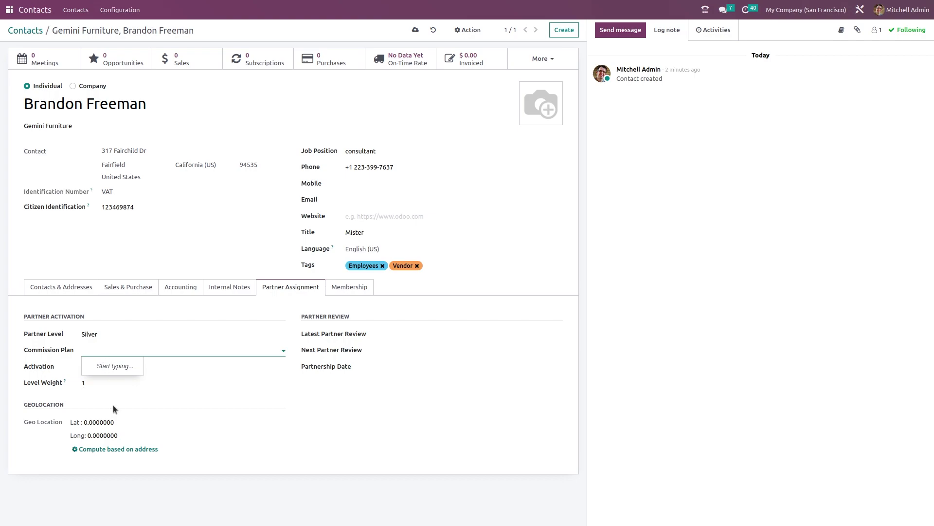
{"action": "left_click", "coordinate": [331, 393]}
{"action": "left_click", "coordinate": [105, 367]}
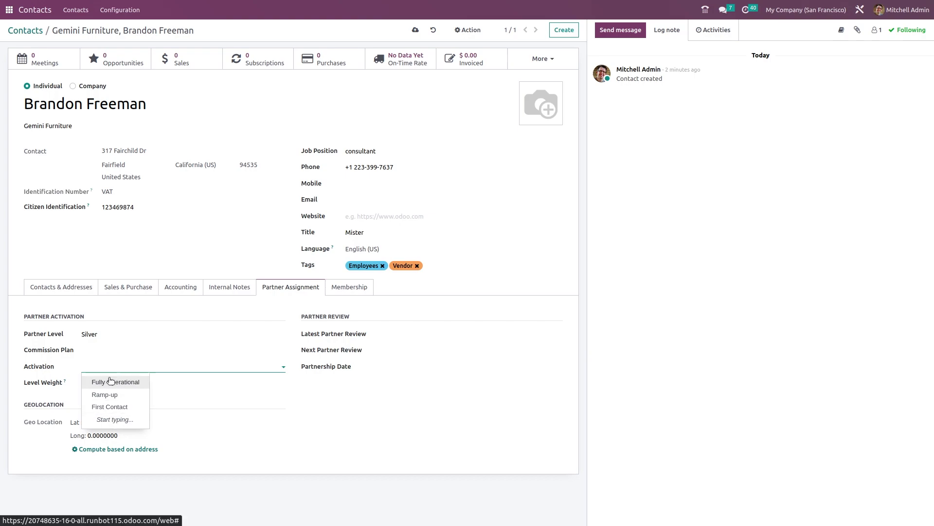
{"action": "left_click", "coordinate": [172, 385]}
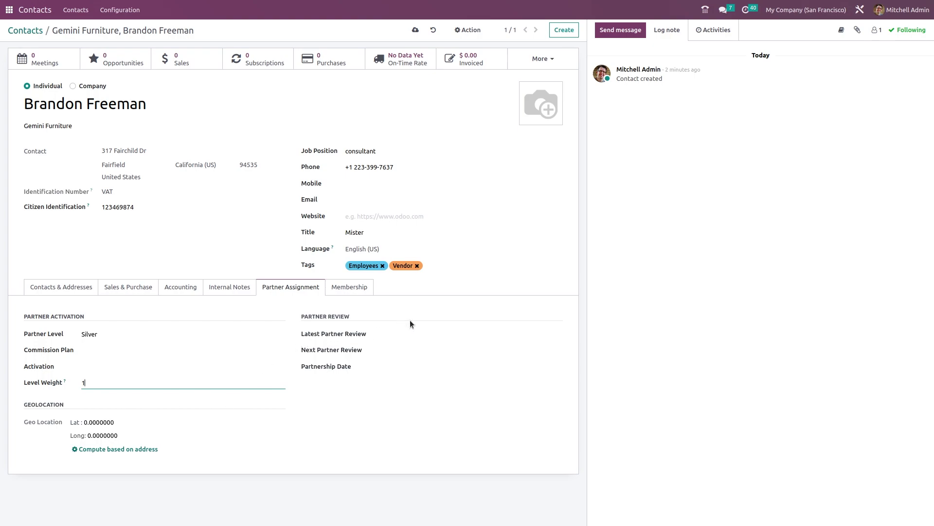
- Leave the latest and next partner review dates and the partnership date empty
{"action": "left_click", "coordinate": [425, 338]}
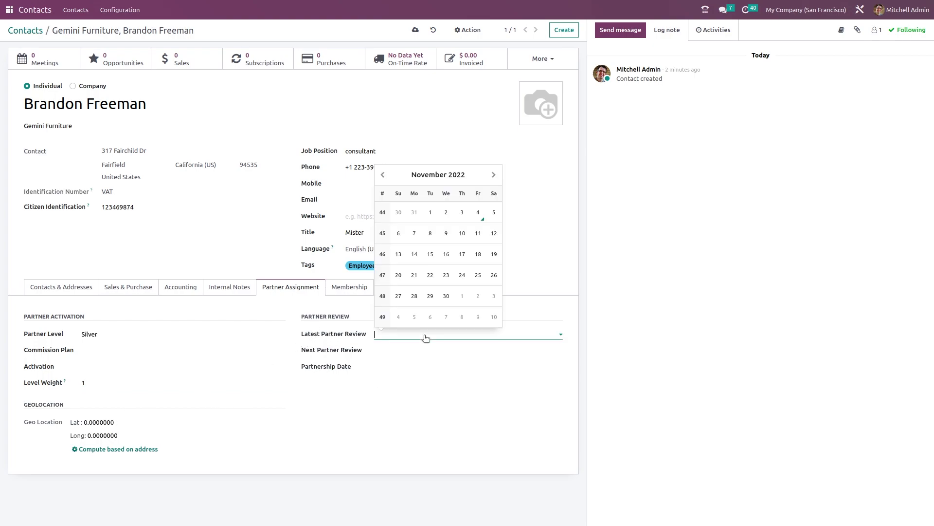
{"action": "left_click", "coordinate": [400, 354]}
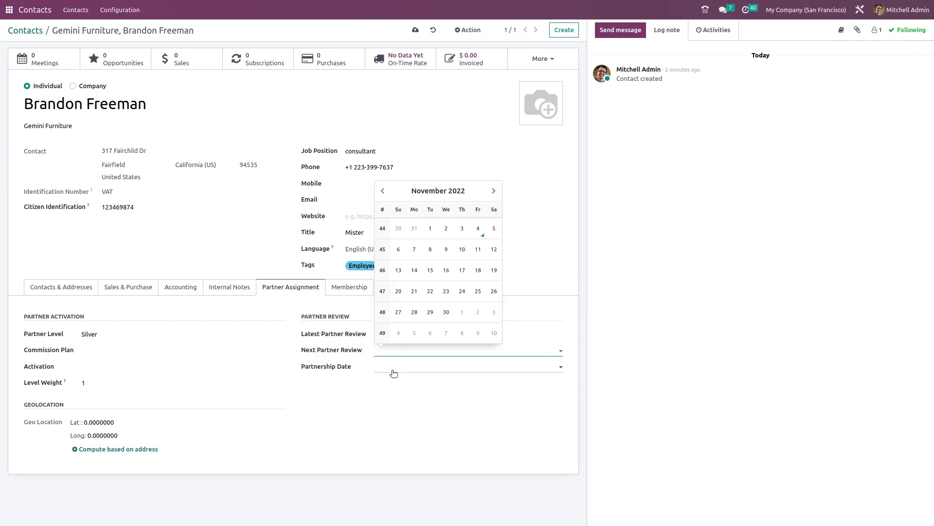
{"action": "left_click", "coordinate": [393, 370]}
{"action": "left_click", "coordinate": [349, 425]}
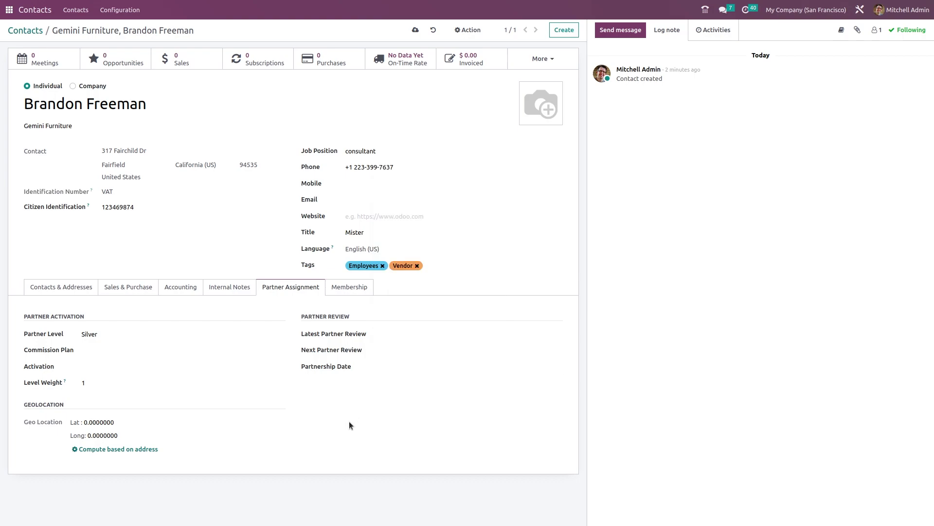
{"action": "left_click", "coordinate": [349, 292]}
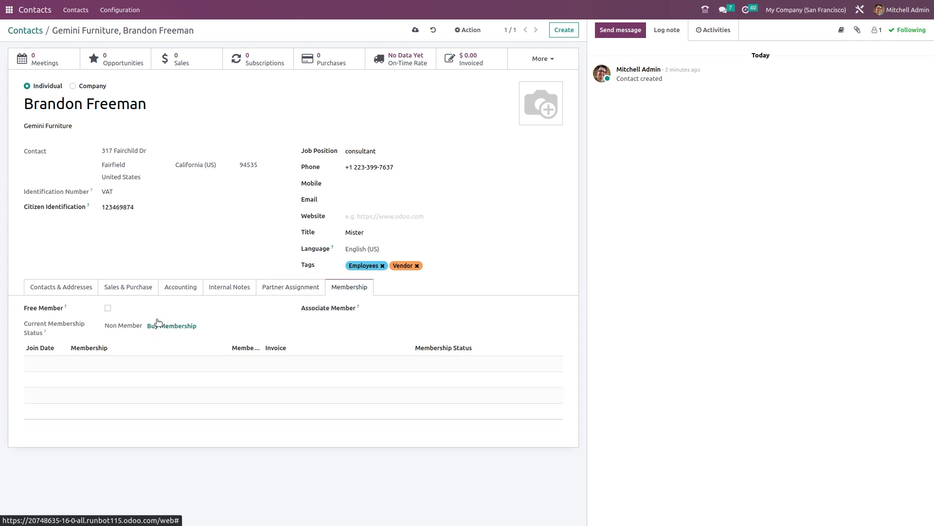
{"action": "left_click", "coordinate": [108, 309]}
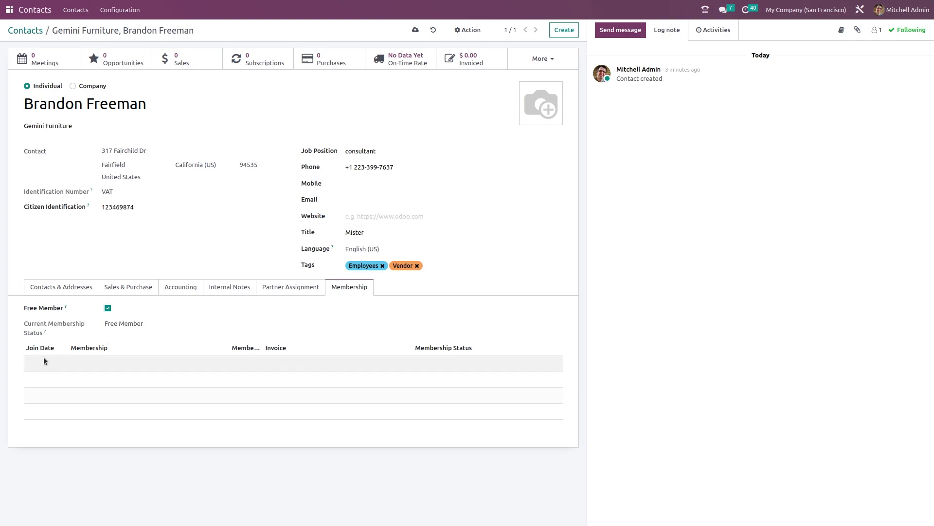
{"action": "left_click", "coordinate": [108, 309]}
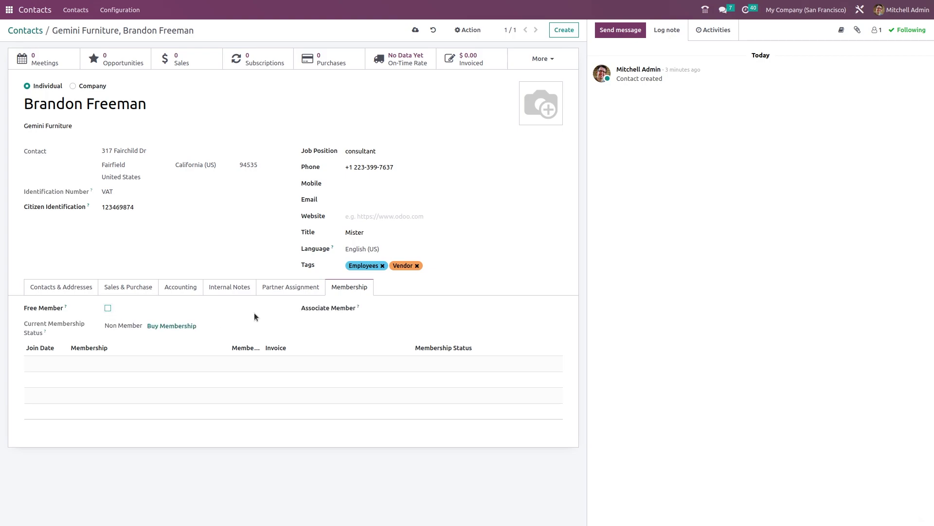
{"action": "left_click", "coordinate": [423, 311]}
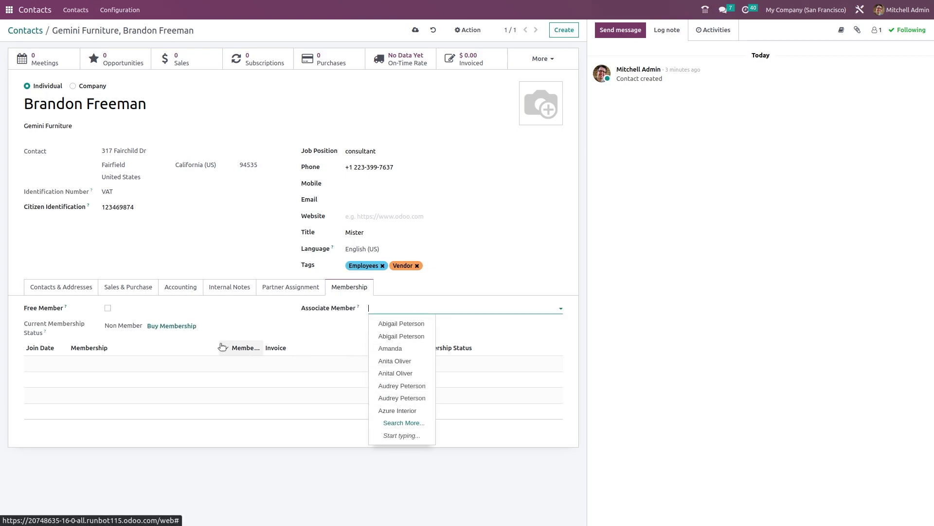
{"action": "left_click", "coordinate": [244, 337]}
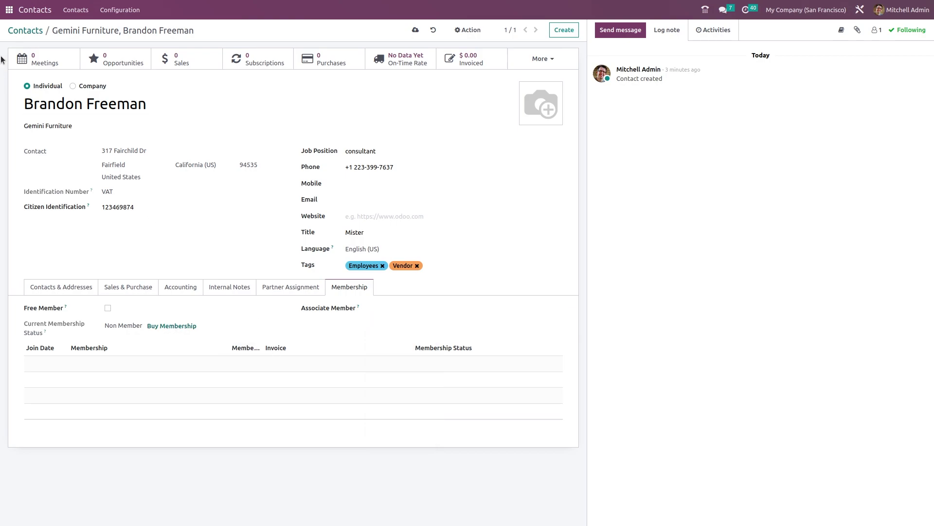